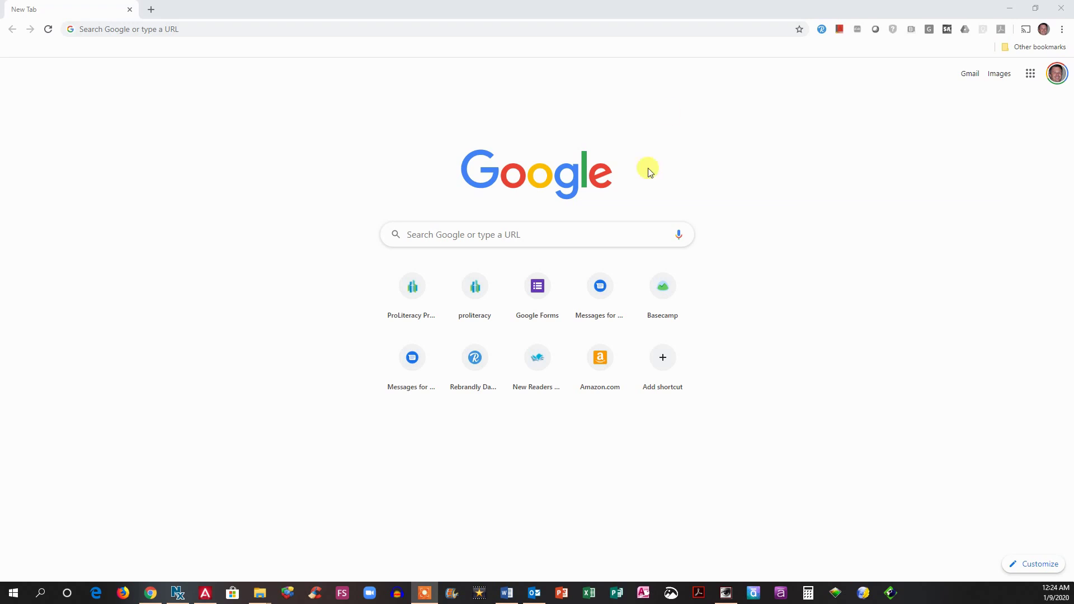
Step: Enter proliteracyednet.org/ecaliteracy in Chrome's address bar, correcting a typo along the way
click(189, 25)
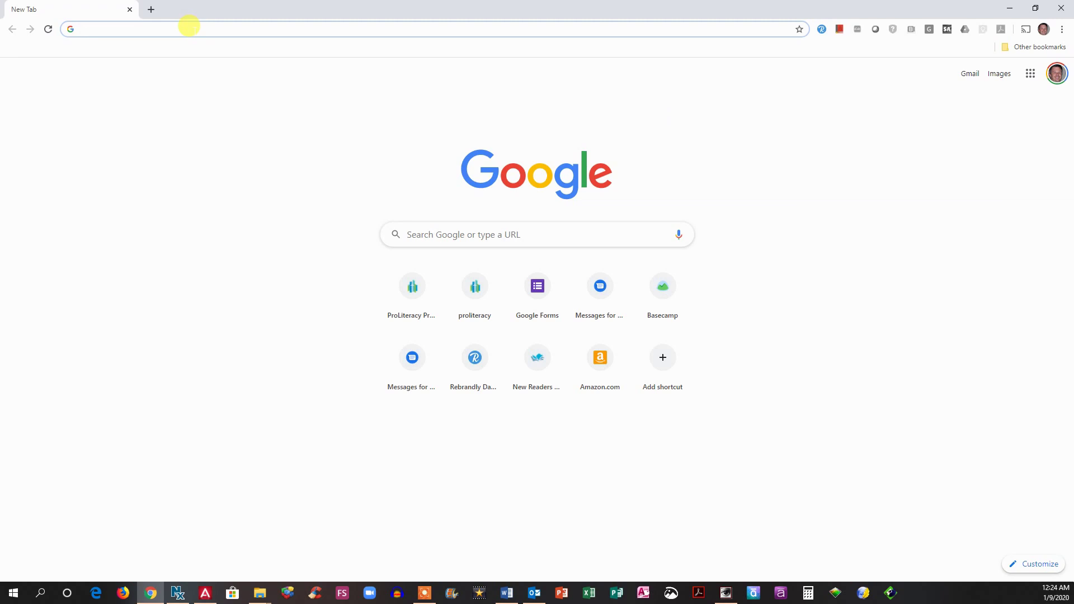
text(proliterac)
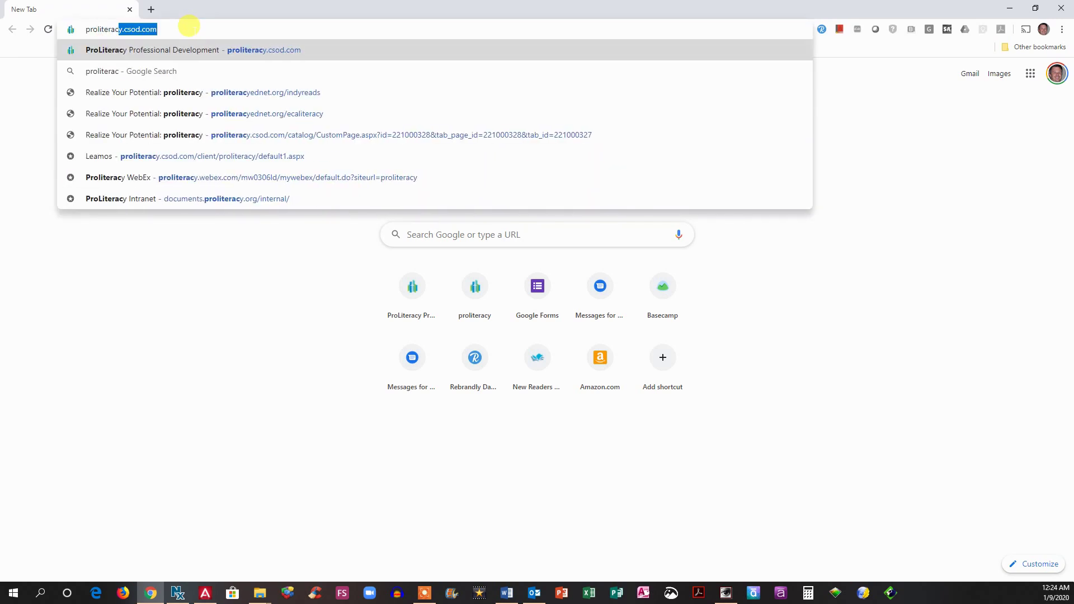
text(e)
key(BackSpace)
text(yedn)
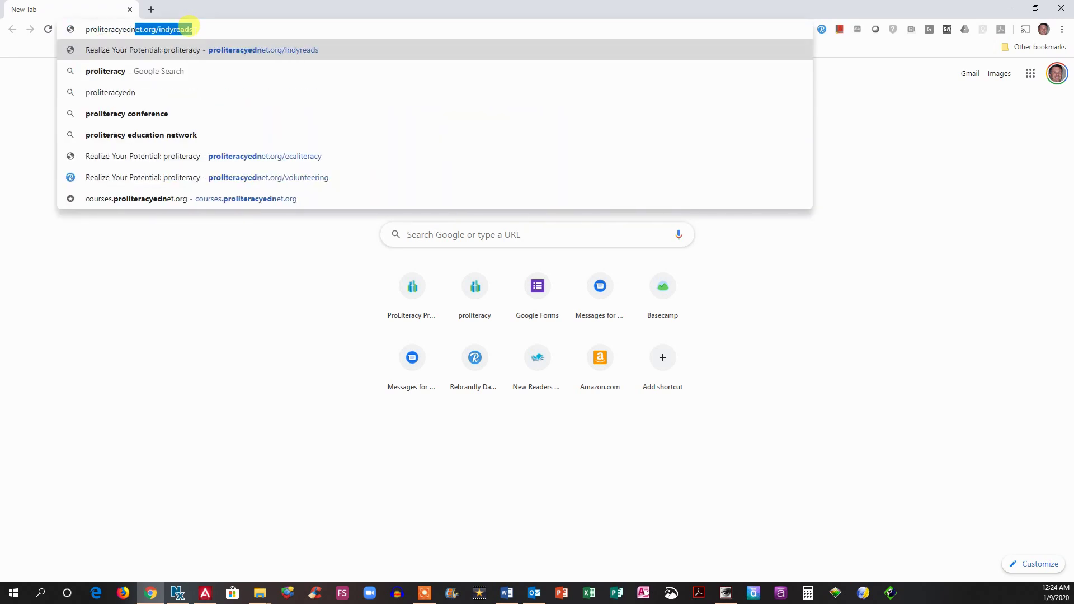
text(et.org/)
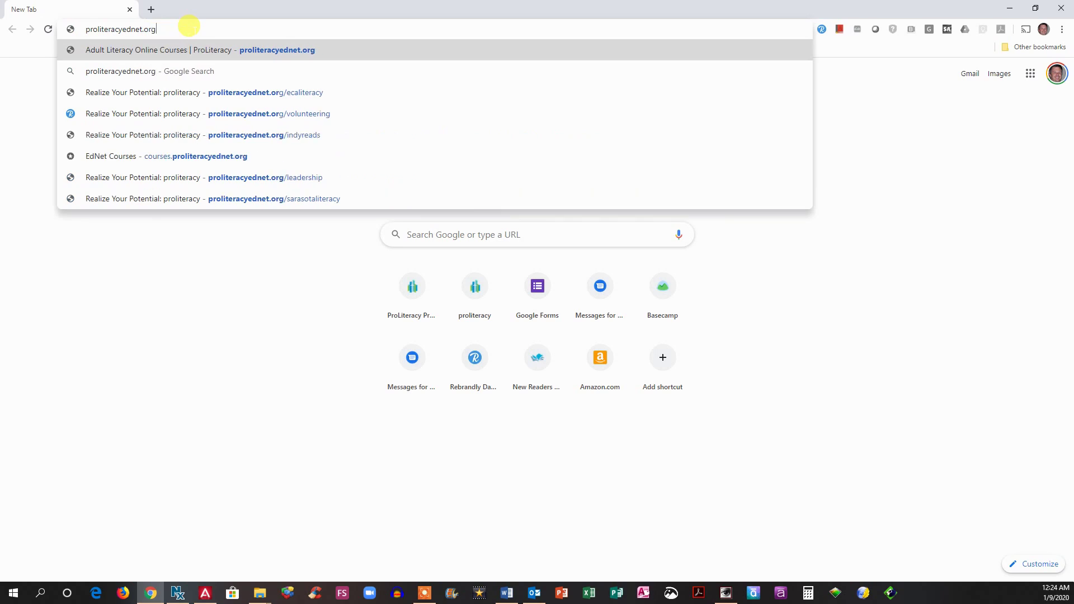
text(eca)
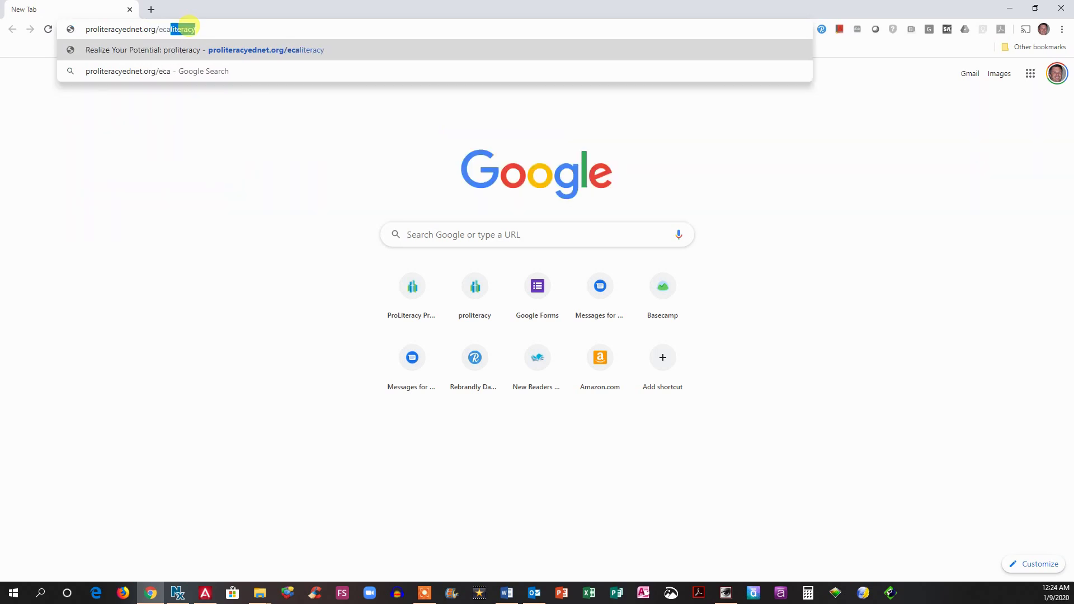
text(literacy)
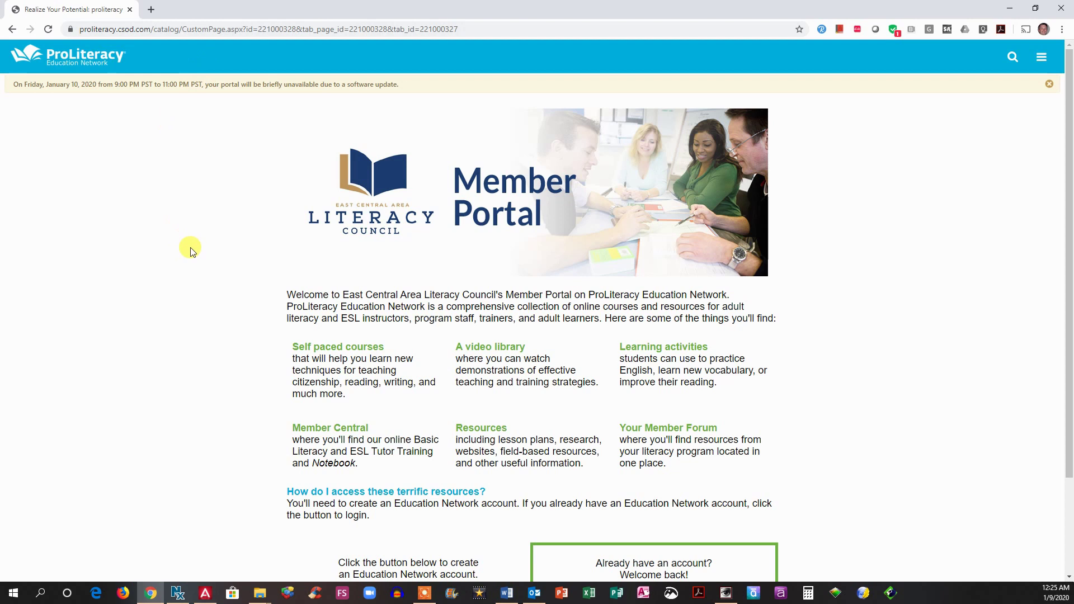
Step: Scroll down the Member Portal page and start a new account with Create Account
scroll(190, 250, down, 1)
scroll(190, 250, down, 2)
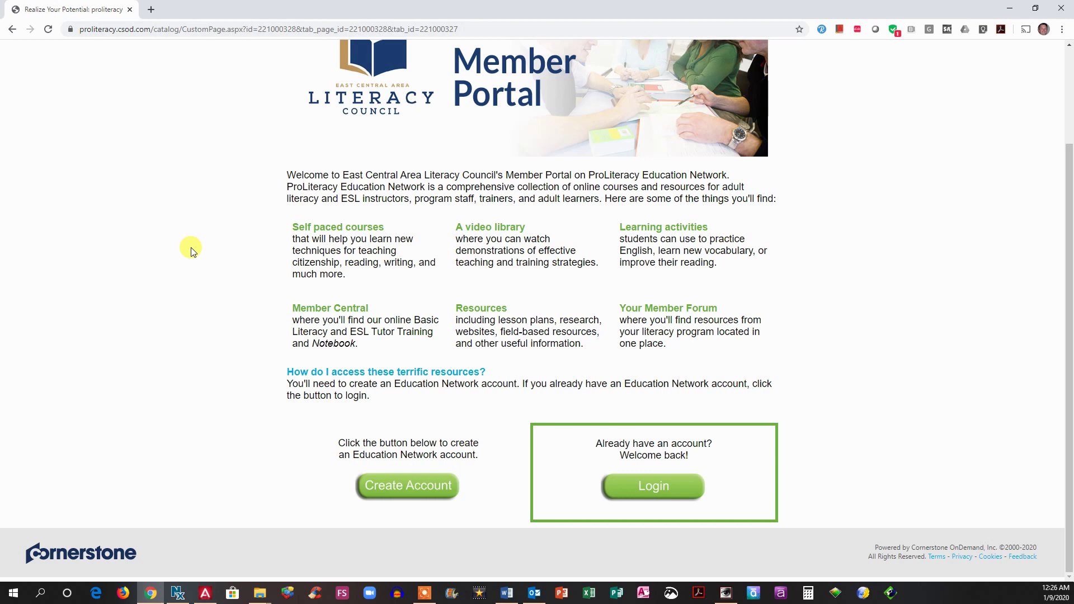
click(413, 490)
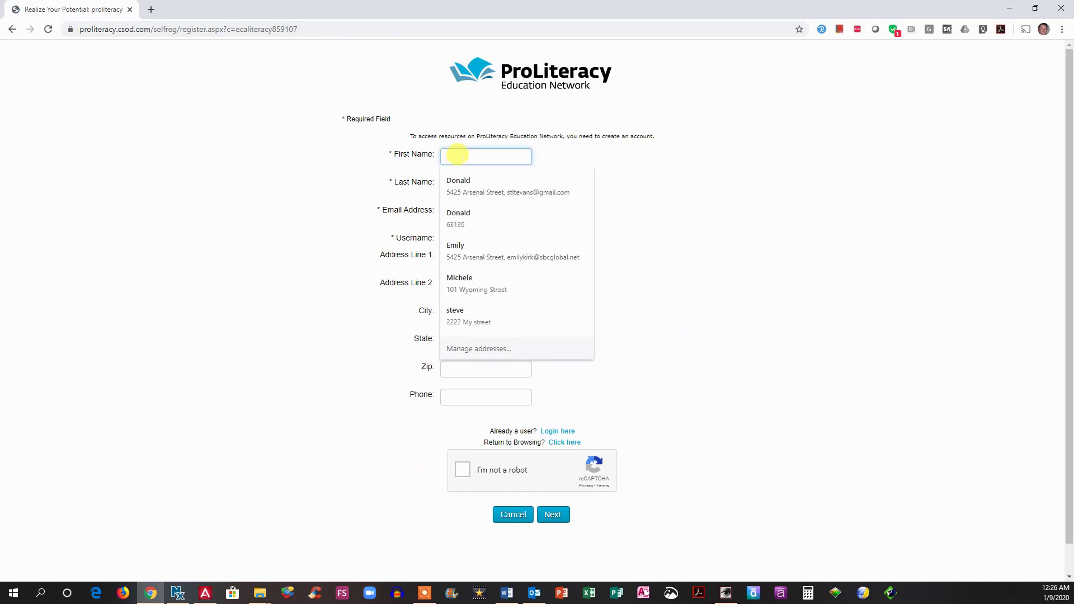
key(Tab)
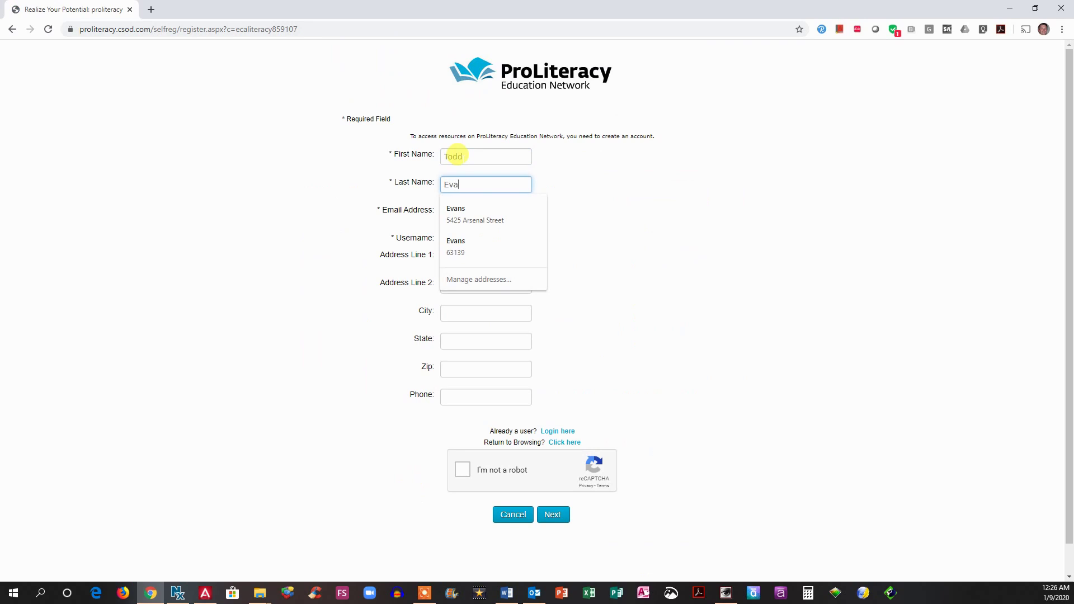
key(Tab)
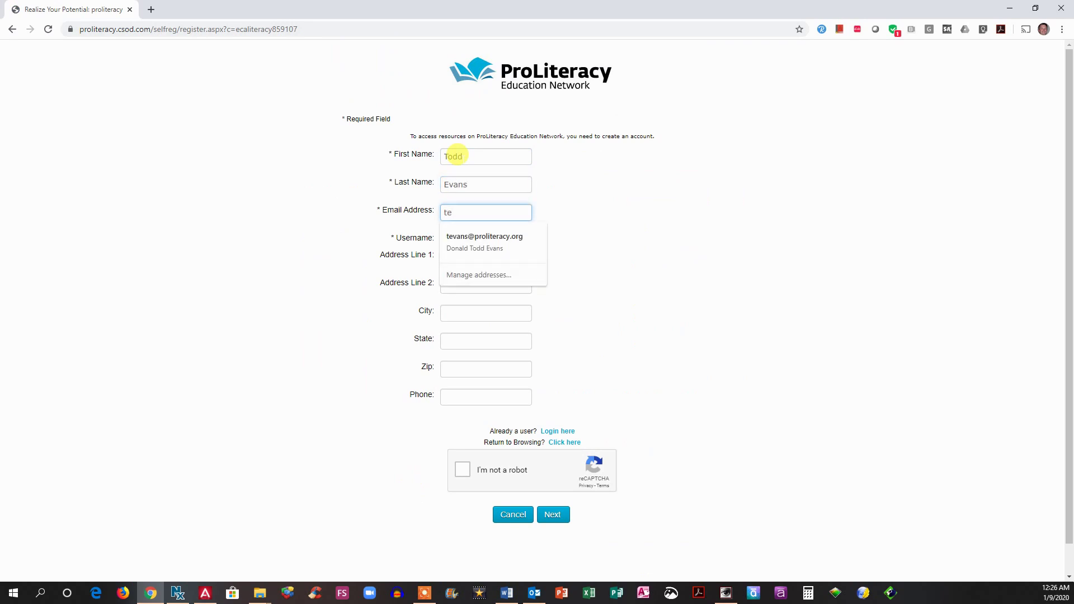
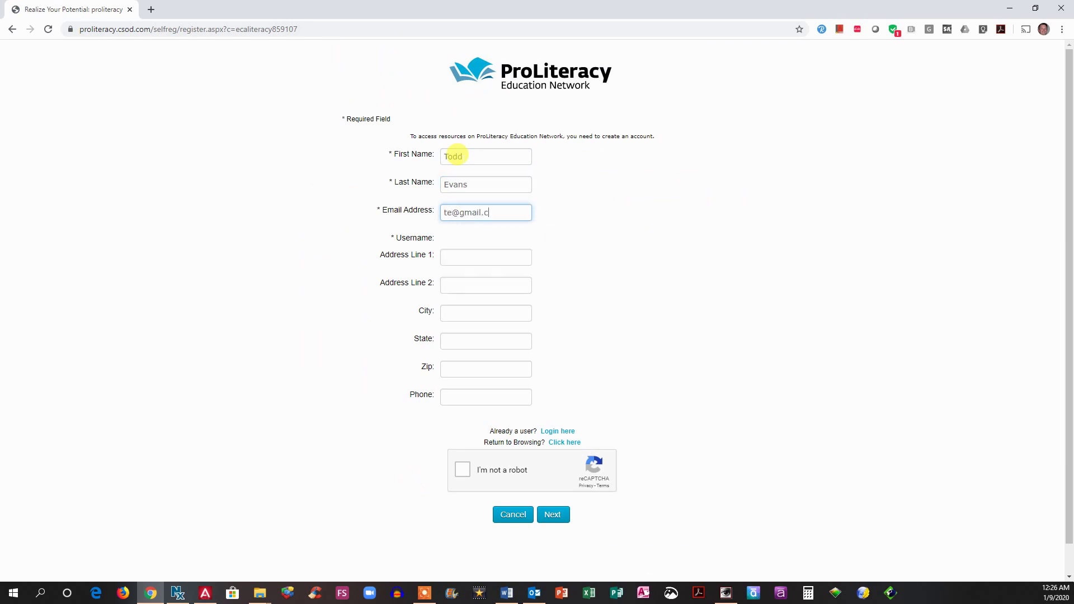
key(Tab)
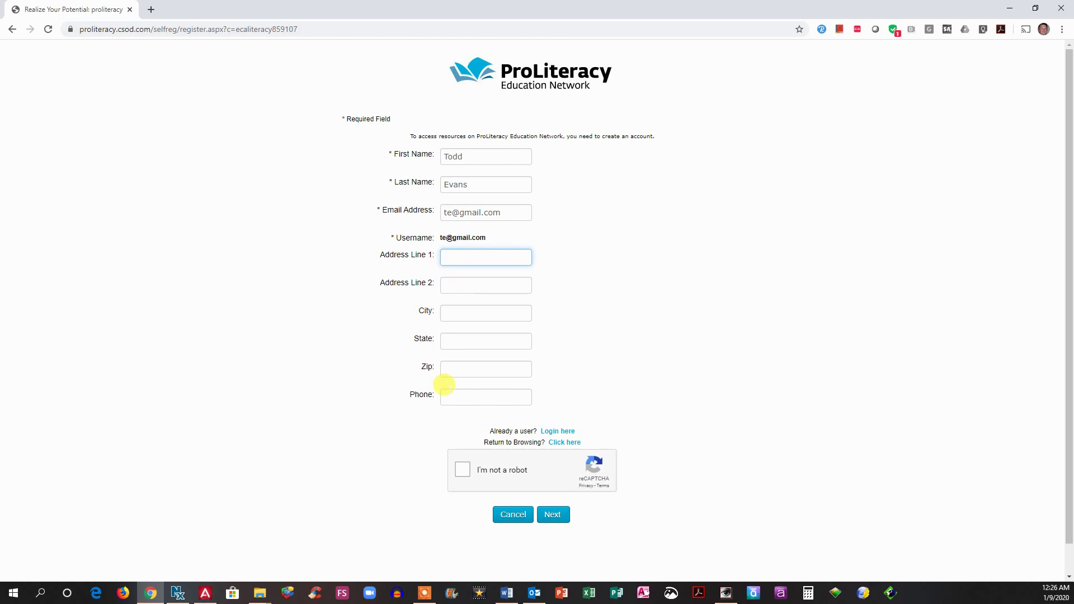
click(462, 470)
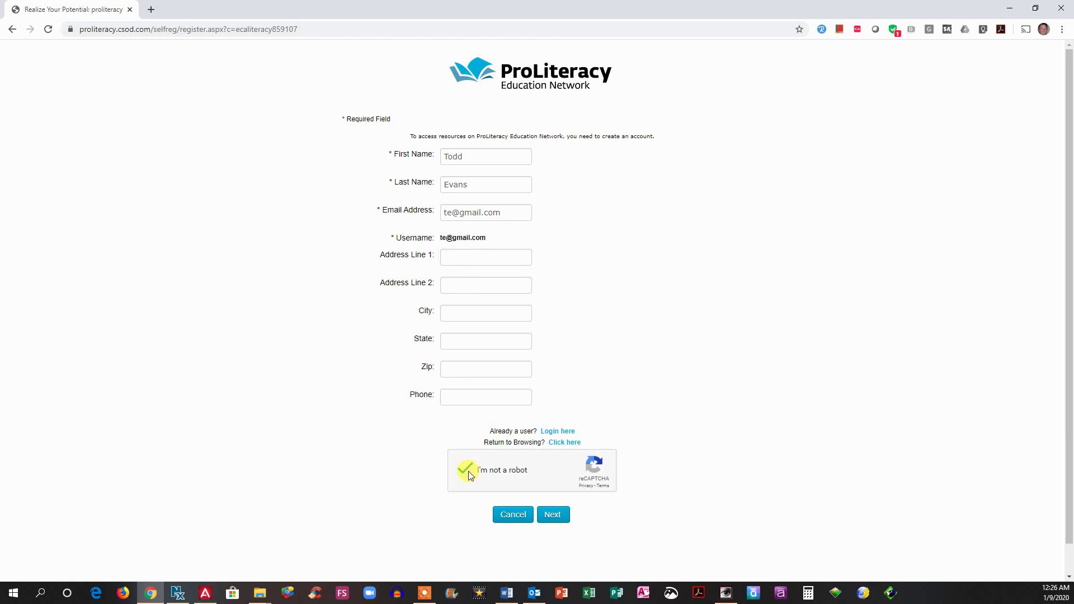
click(555, 517)
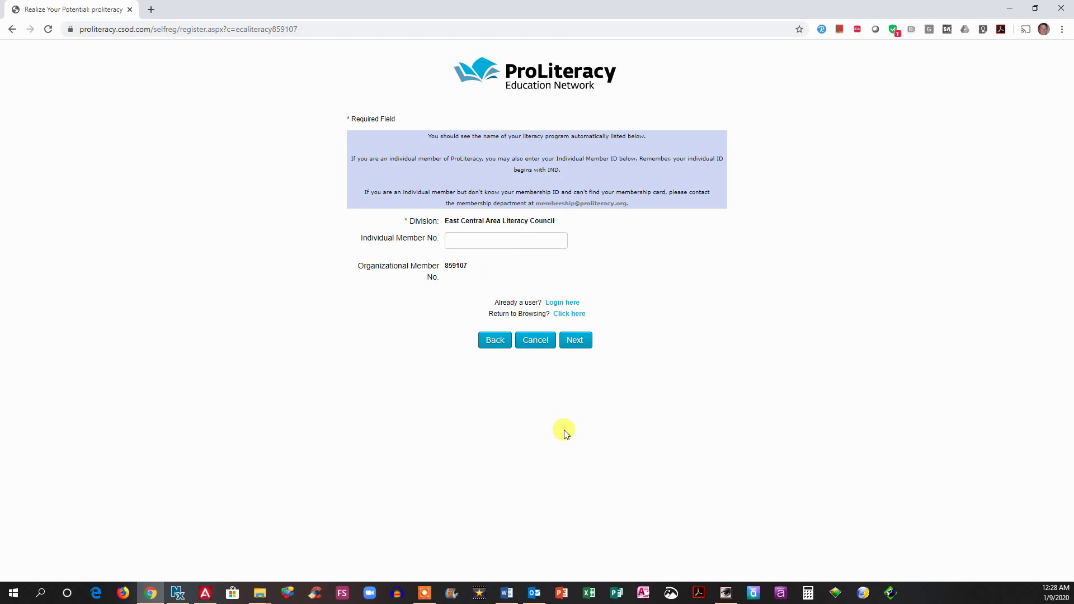
Step: Continue past the division step and choose Tutor/Teacher/Instructor from page 2 of positions
click(573, 341)
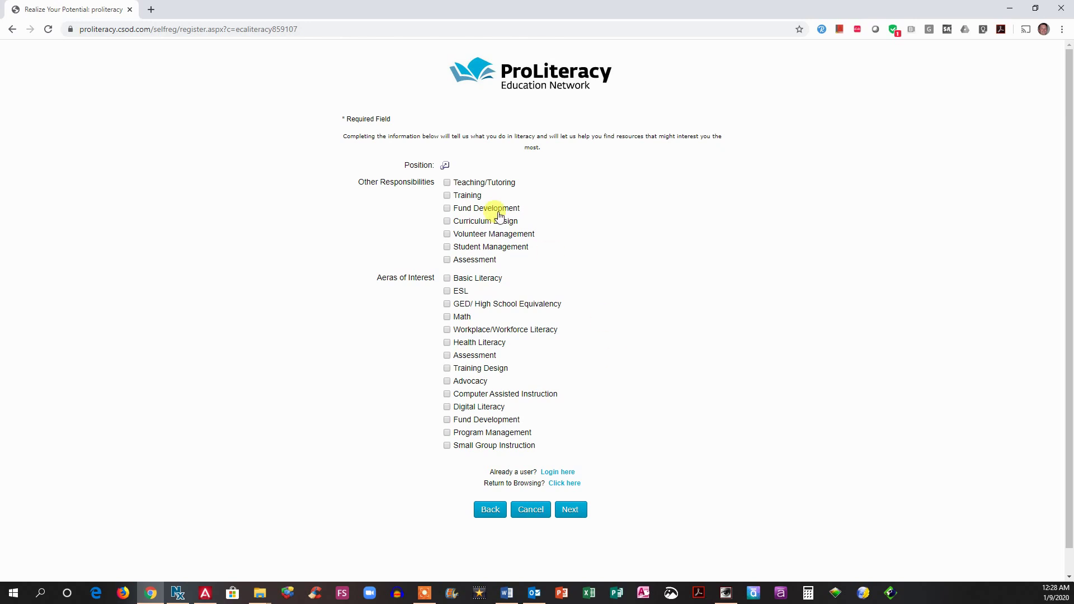
click(446, 166)
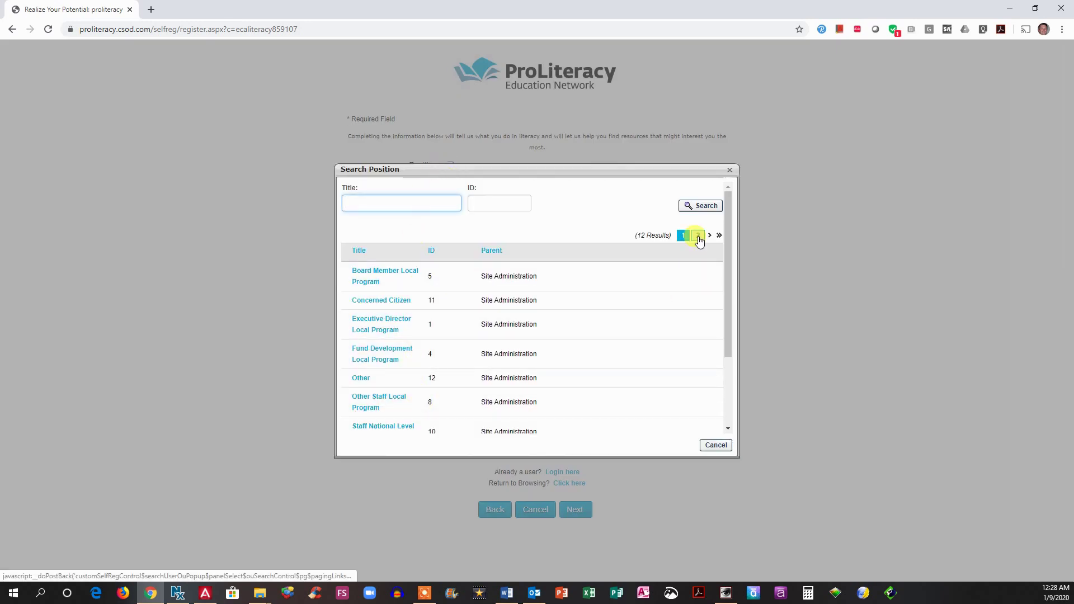
click(697, 236)
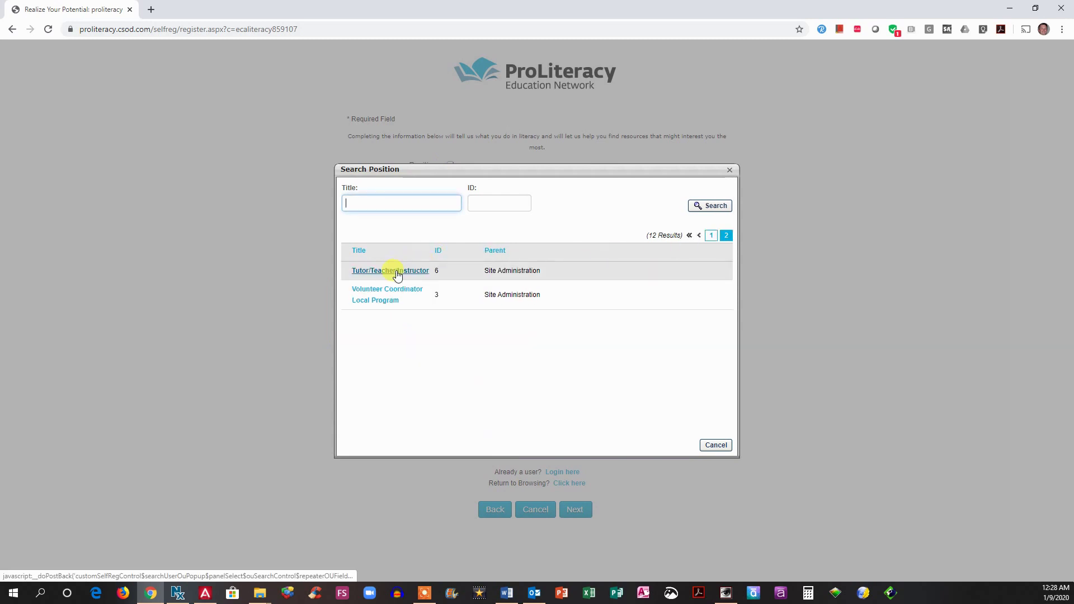
click(396, 271)
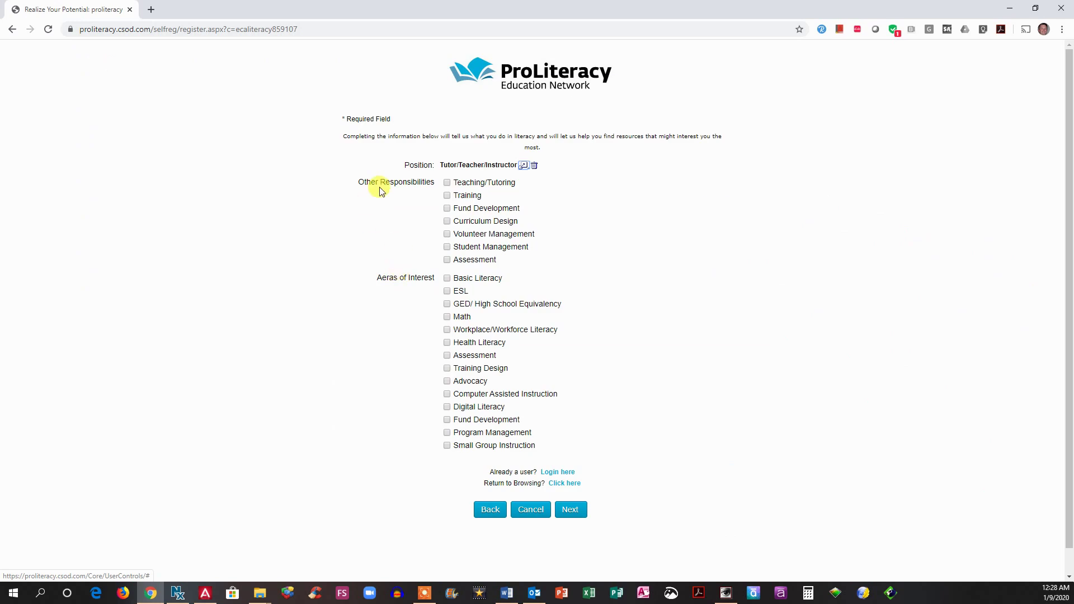
Step: Tick Teaching/Tutoring and Basic Literacy, then submit the profile details step
click(448, 186)
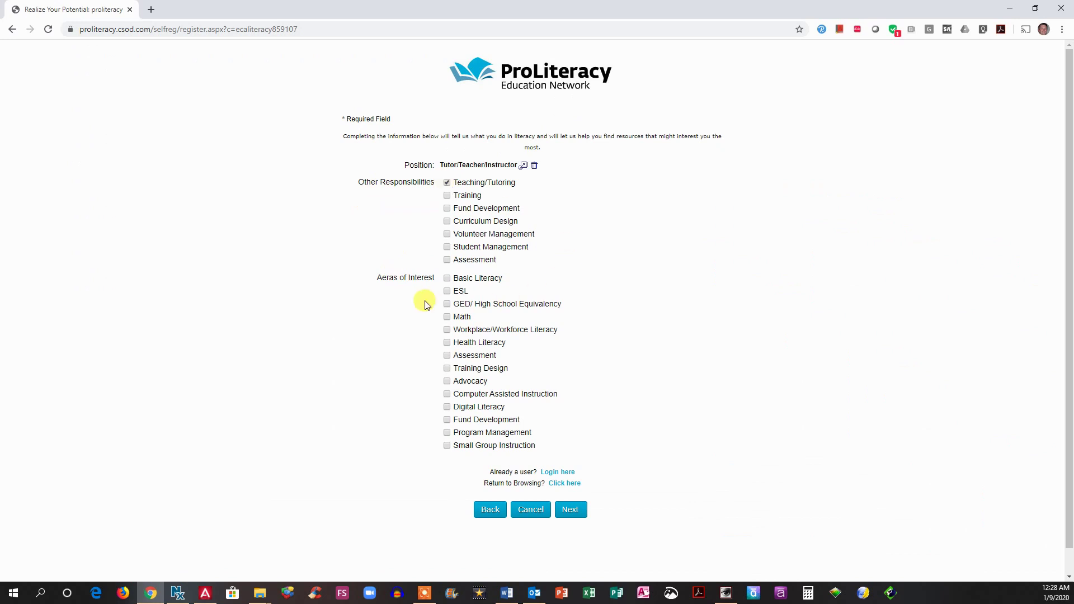
click(448, 279)
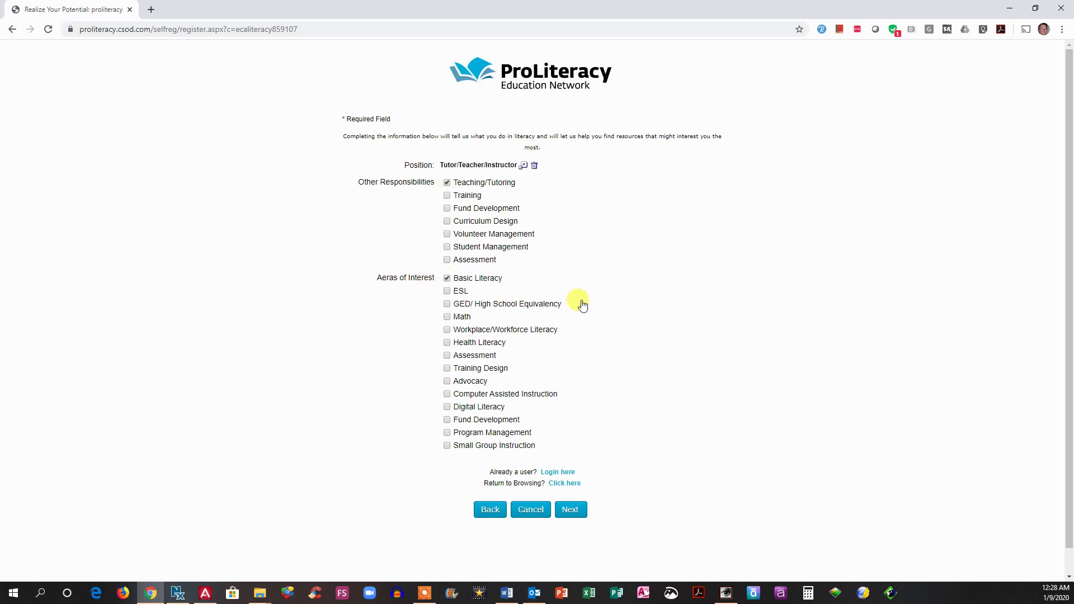
click(572, 511)
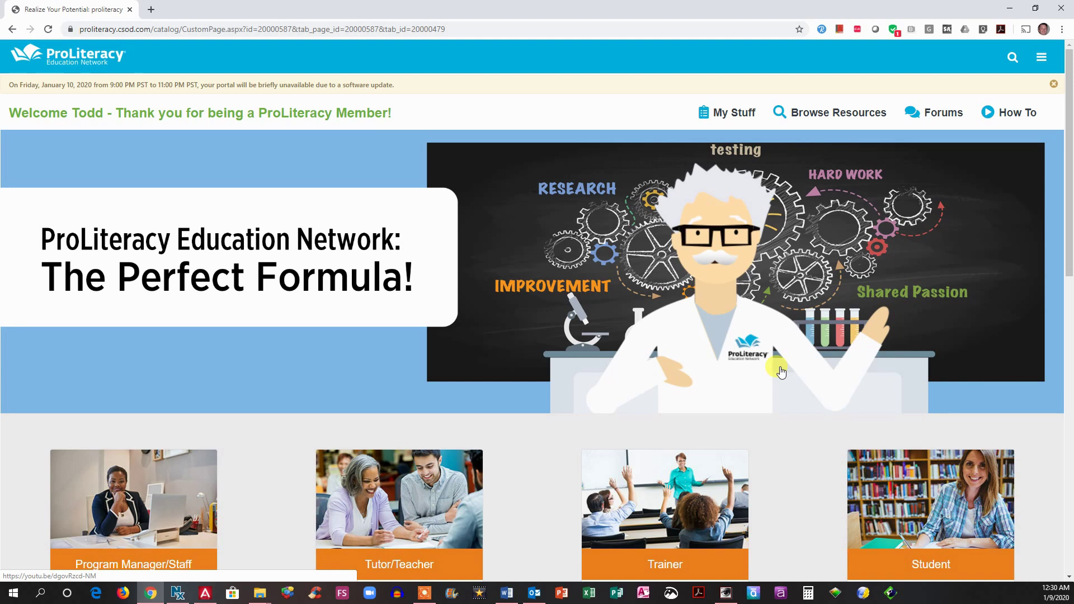
Step: Open Forums from the welcome home page to list all communities
click(938, 115)
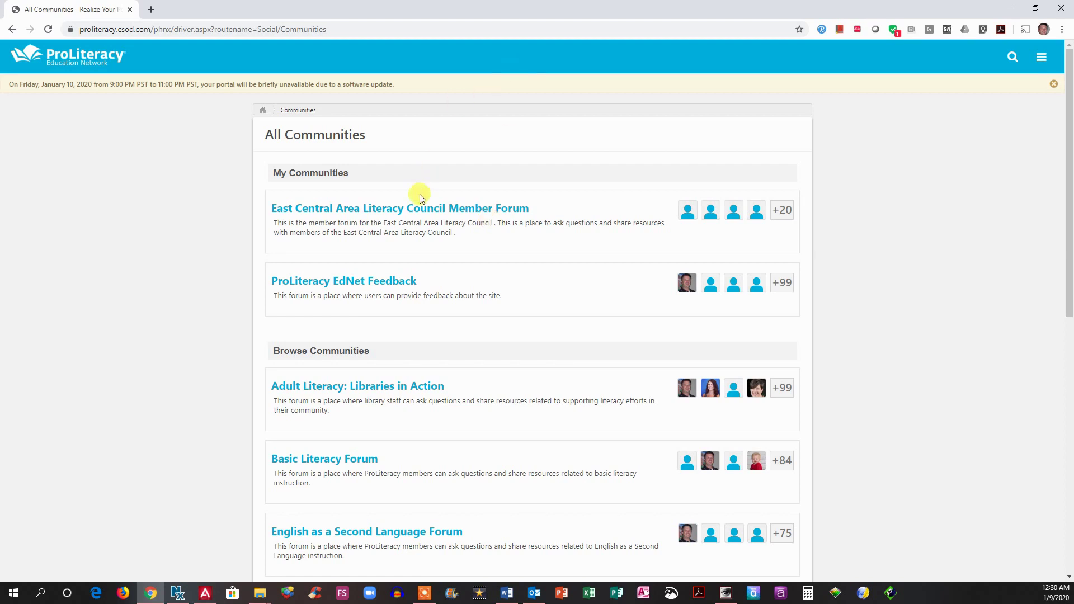
click(406, 214)
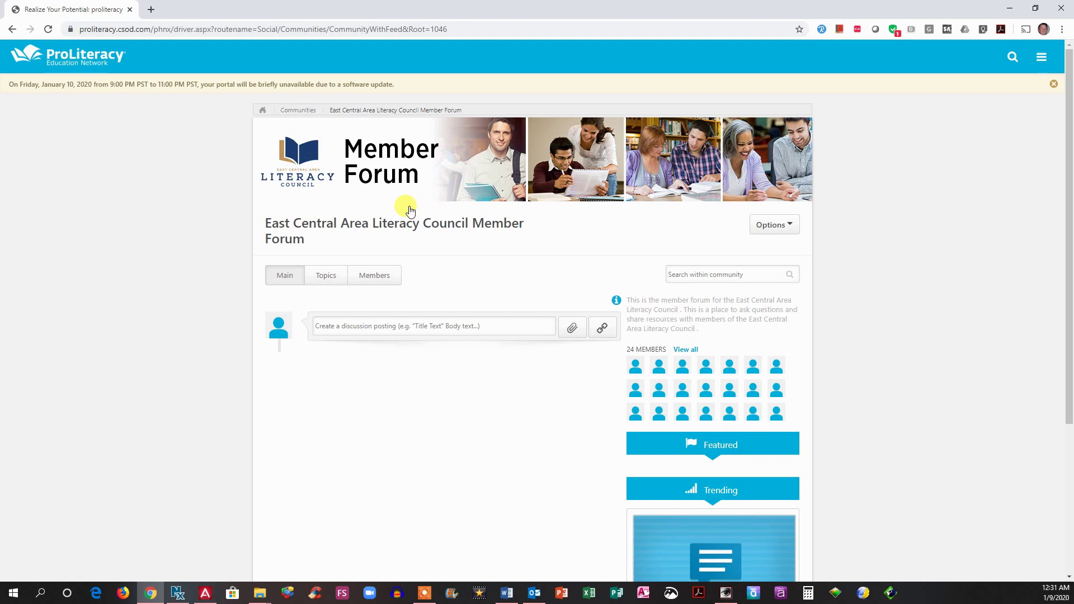
Step: Scroll the Member Forum page and show its Topics list
scroll(409, 210, down, 1)
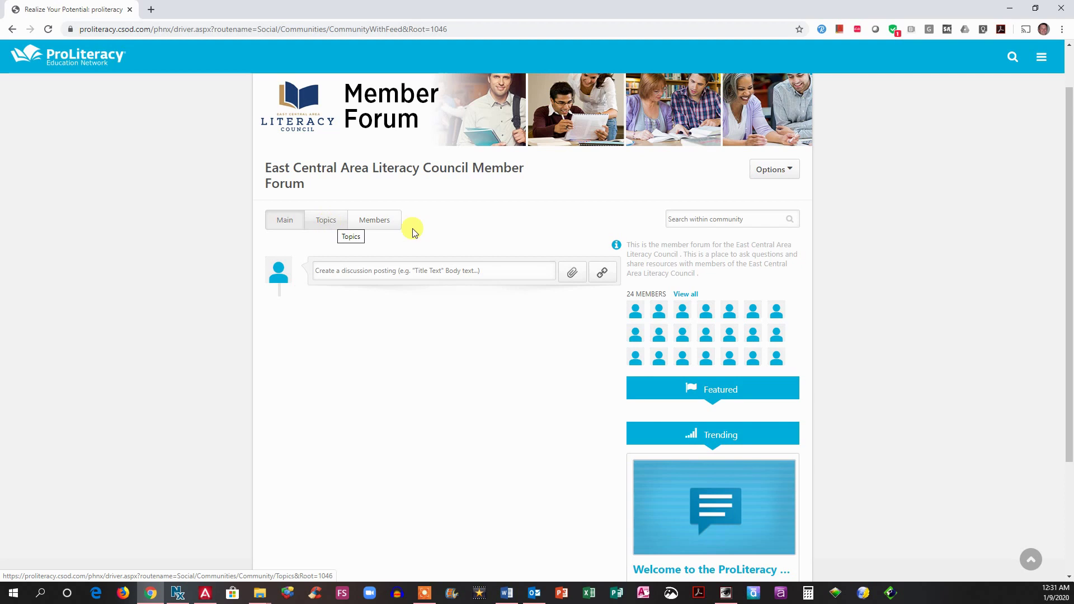
click(330, 225)
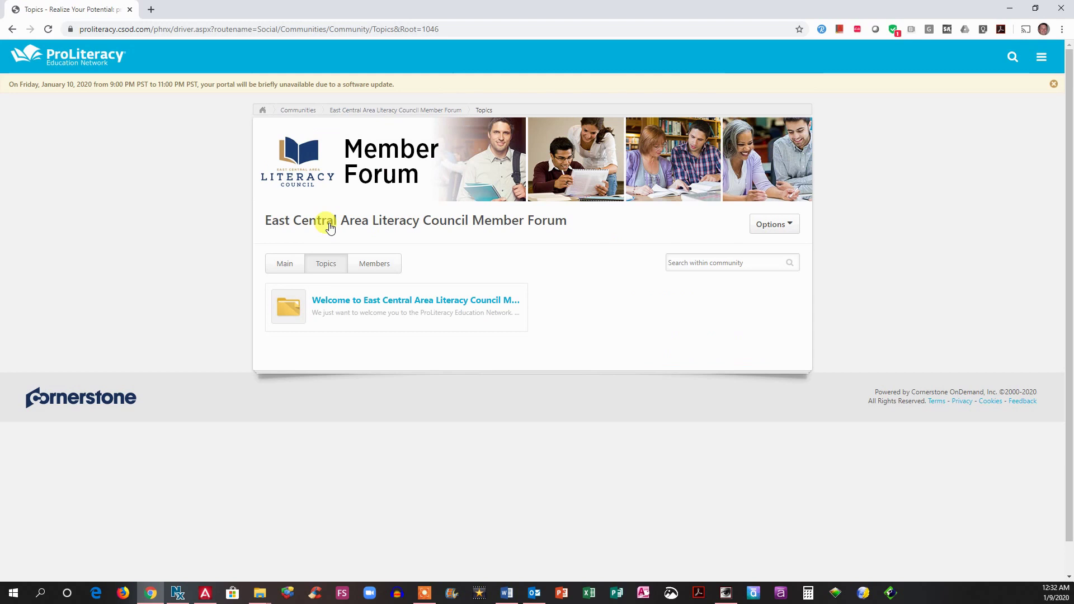
Step: Open the 'Welcome to East Central Area Literacy Council Member Forum' topic
click(379, 302)
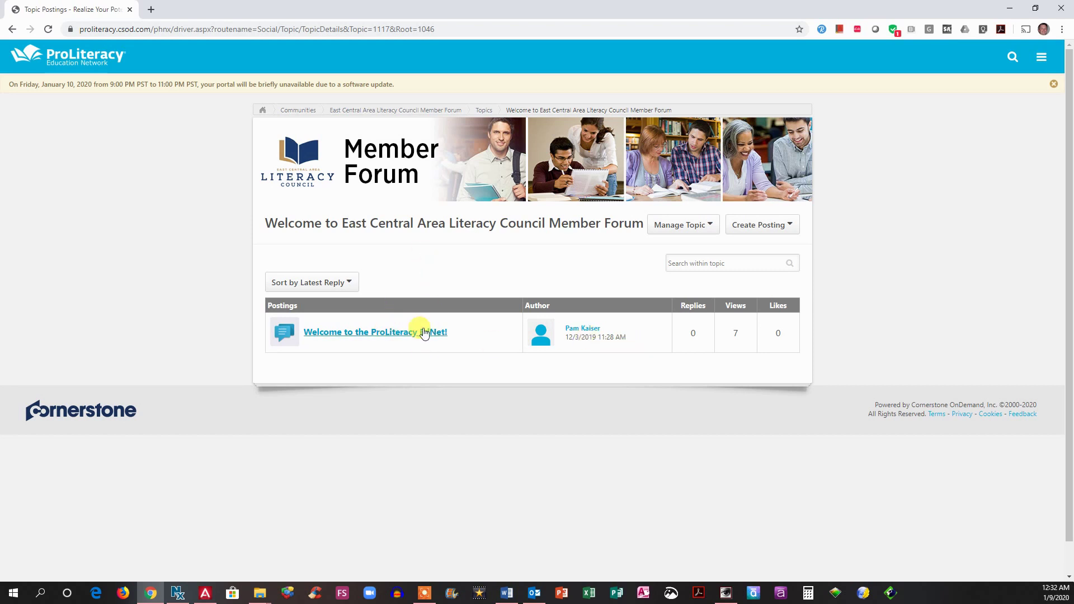
Step: Select the 'Welcome to the ProLiteracy EdNet!' posting from the topic's posting list
click(358, 338)
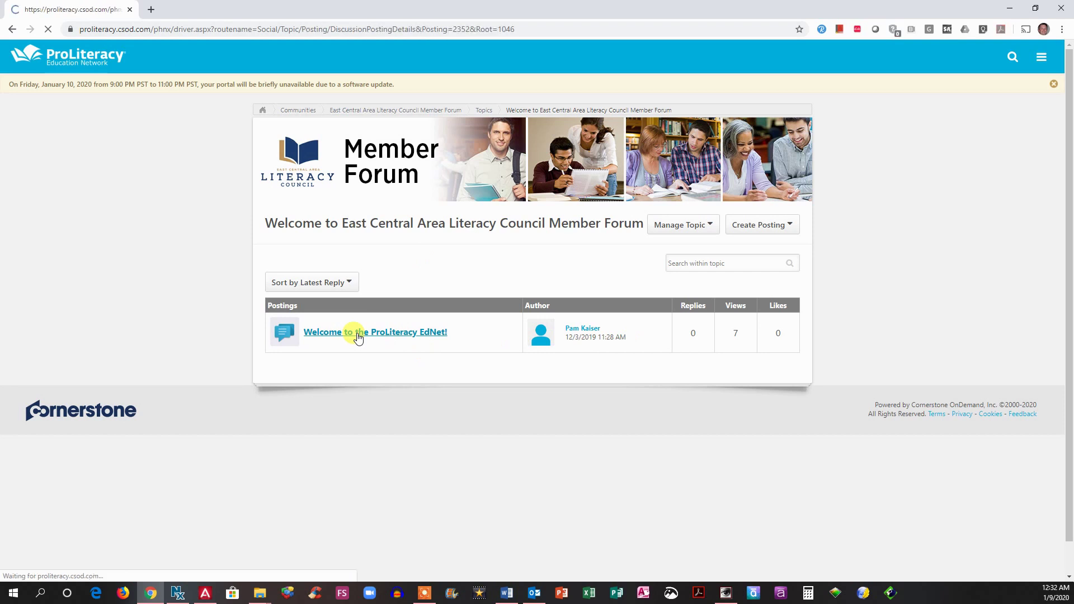